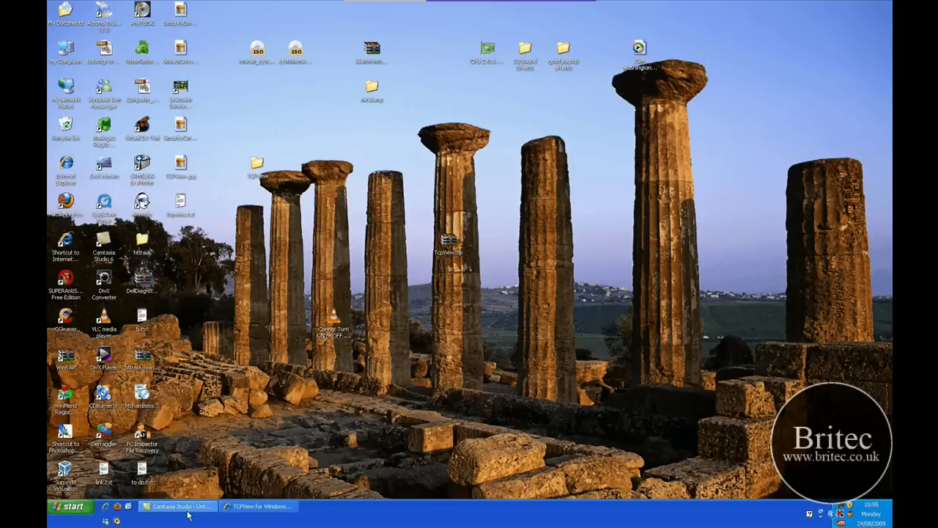
# Examine the TCPView for Windows page on Microsoft TechNet, from the introduction through the usage notes, and select its web address
pyautogui.click(248, 506)
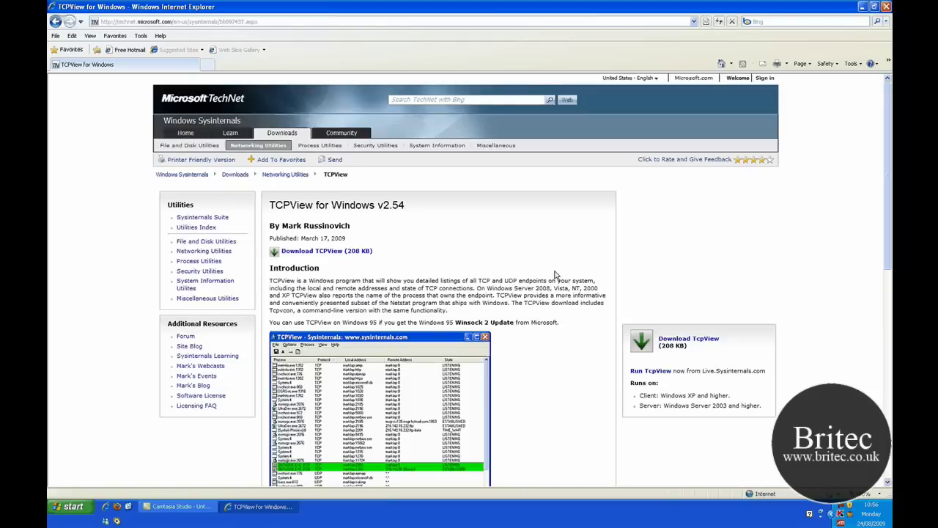
pyautogui.scroll(-2, 555, 275)
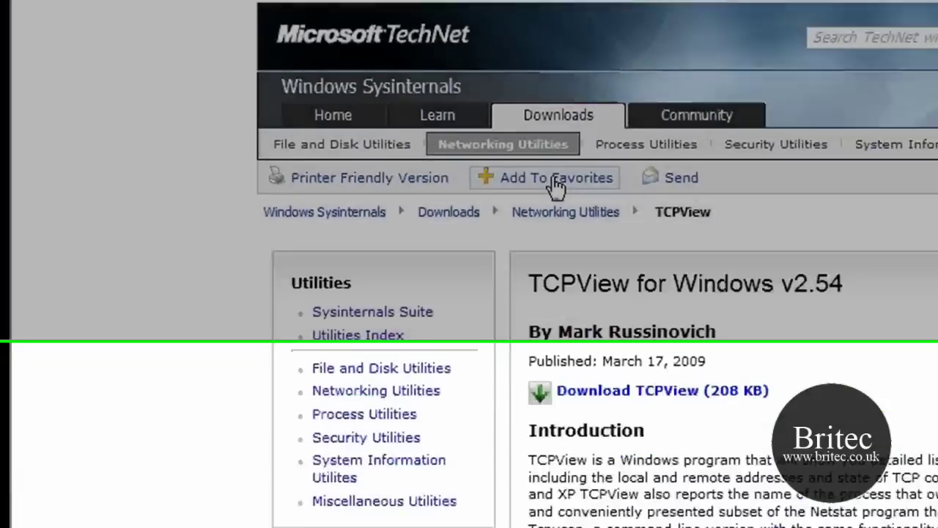
pyautogui.scroll(-5, 615, 260)
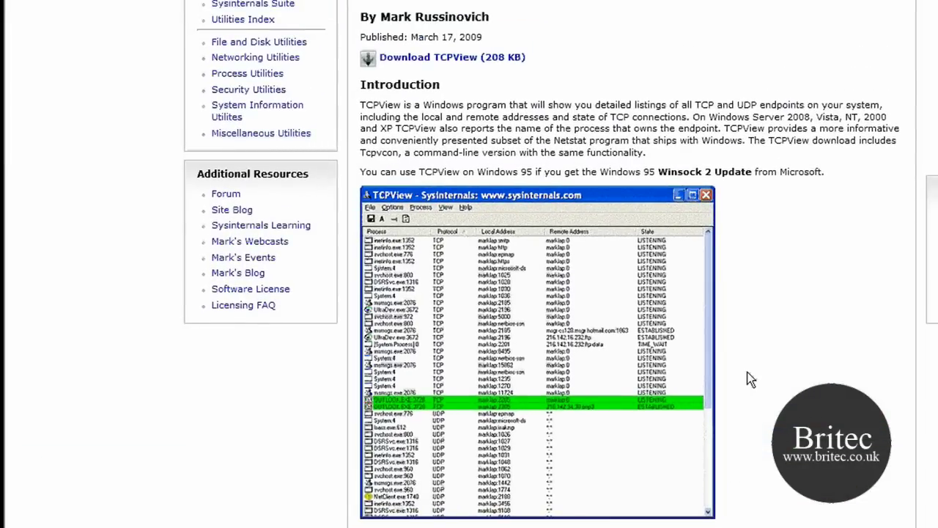
pyautogui.scroll(-3, 746, 379)
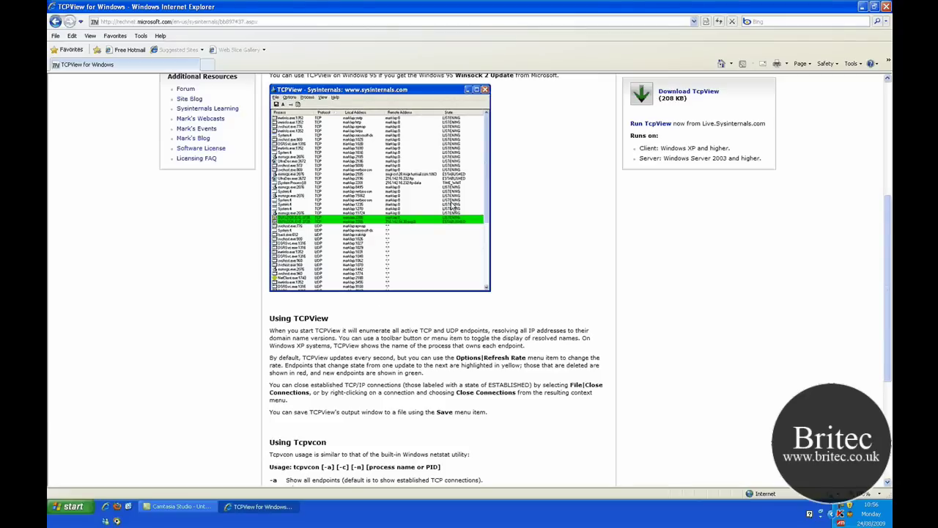
pyautogui.scroll(5, 534, 234)
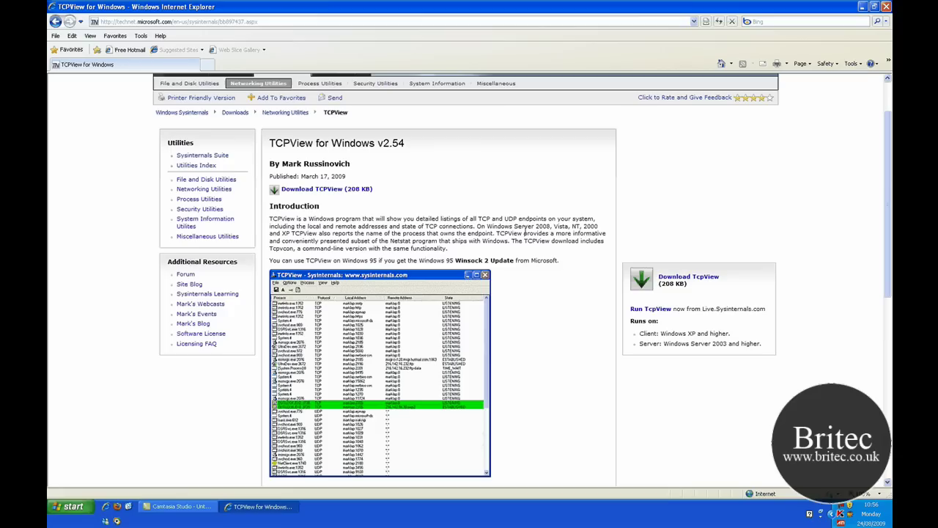
pyautogui.scroll(-6, 368, 179)
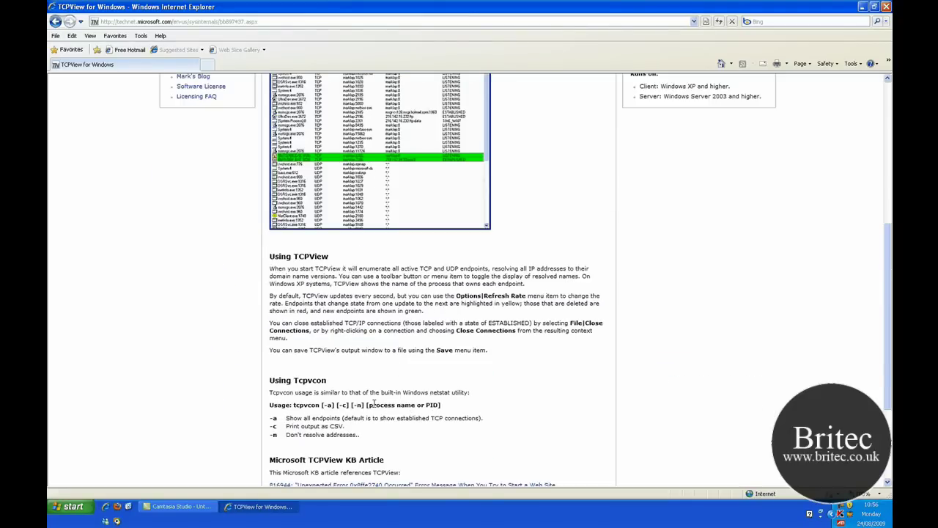
pyautogui.scroll(3, 484, 293)
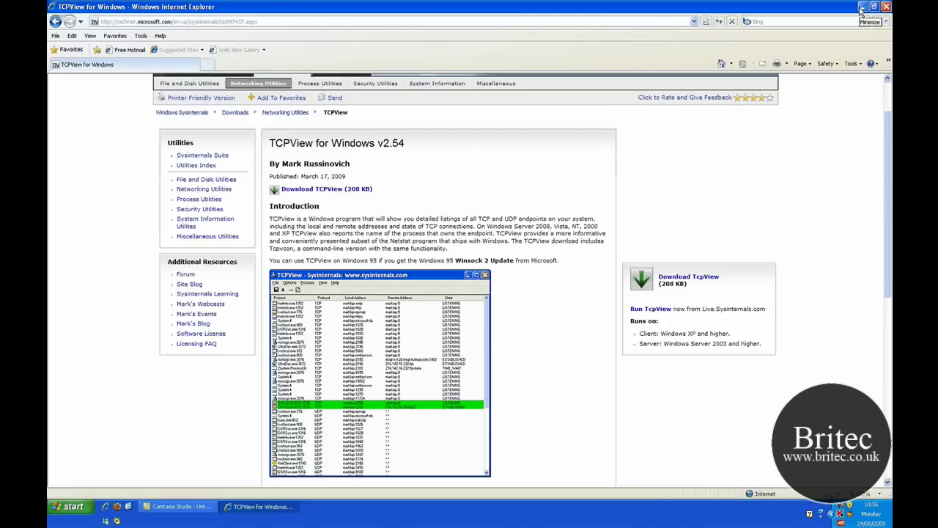
pyautogui.click(146, 21)
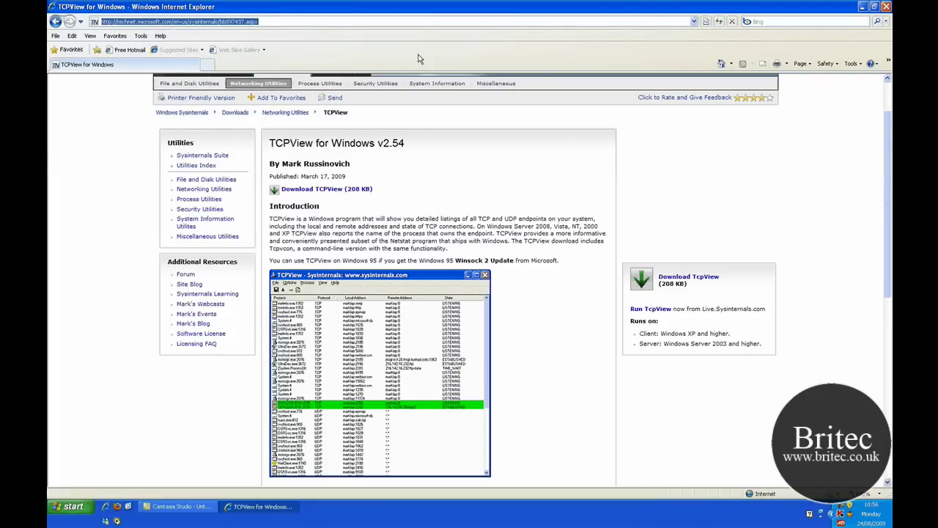
# Launch Tcpview.exe from the TCPView folder on the desktop and enlarge its window
pyautogui.press('super+d')
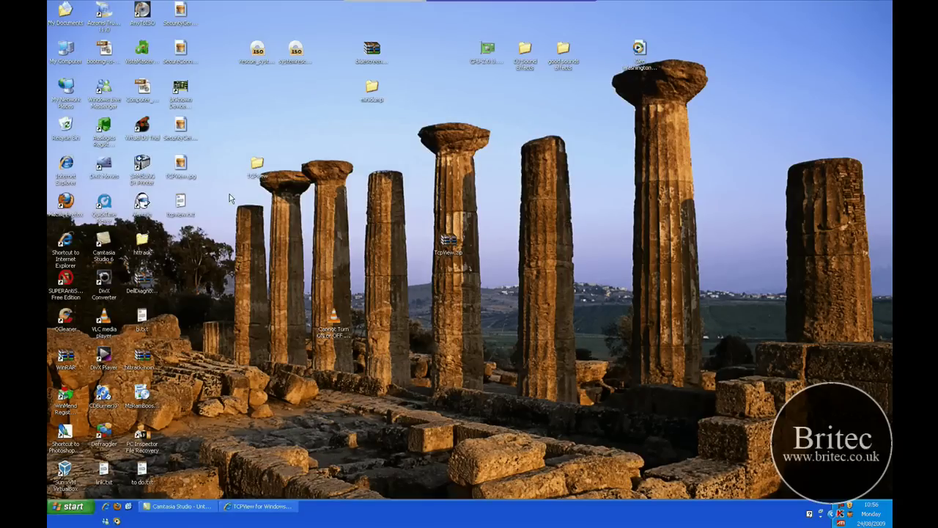
pyautogui.moveTo(257, 164); pyautogui.dragTo(399, 250)
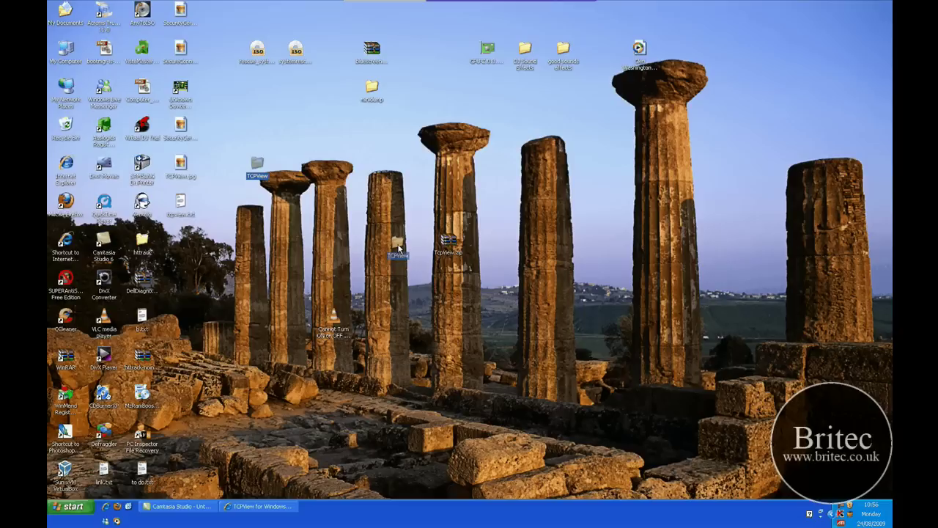
pyautogui.doubleClick(398, 250)
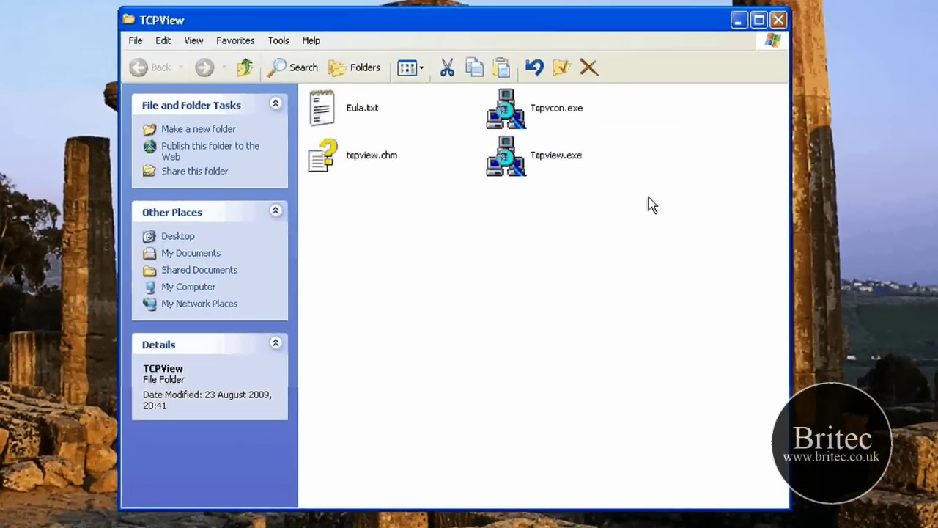
pyautogui.doubleClick(506, 156)
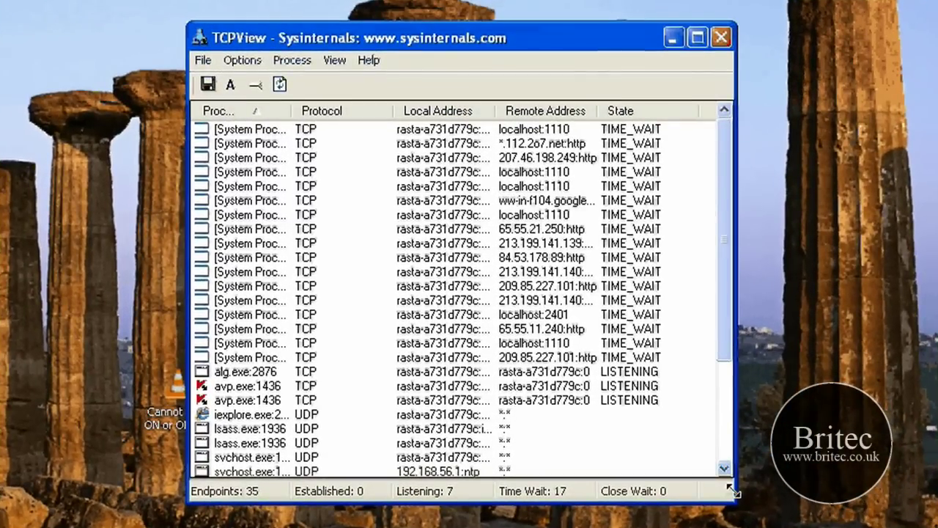
pyautogui.moveTo(731, 491); pyautogui.dragTo(758, 527)
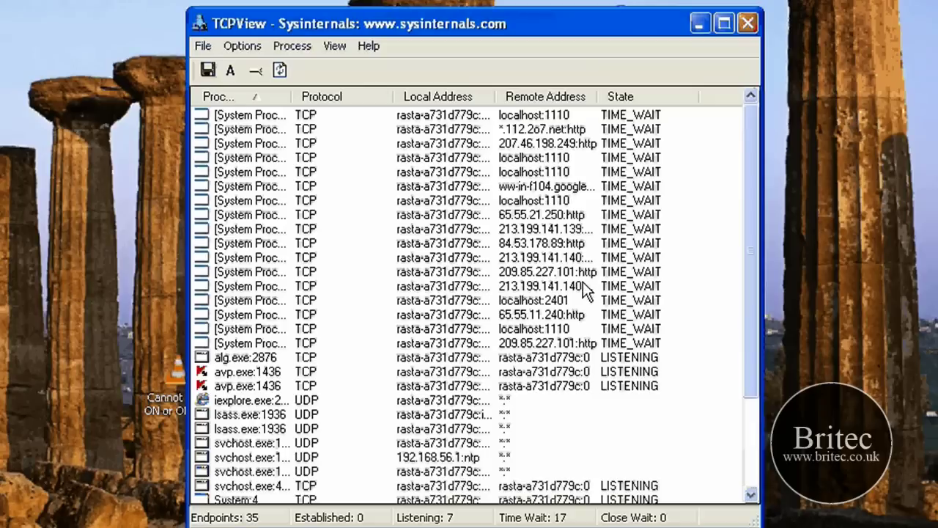
# Examine the TCPView connection list with Internet Explorer open on Google, then minimize the browser window
pyautogui.scroll(-3, 668, 262)
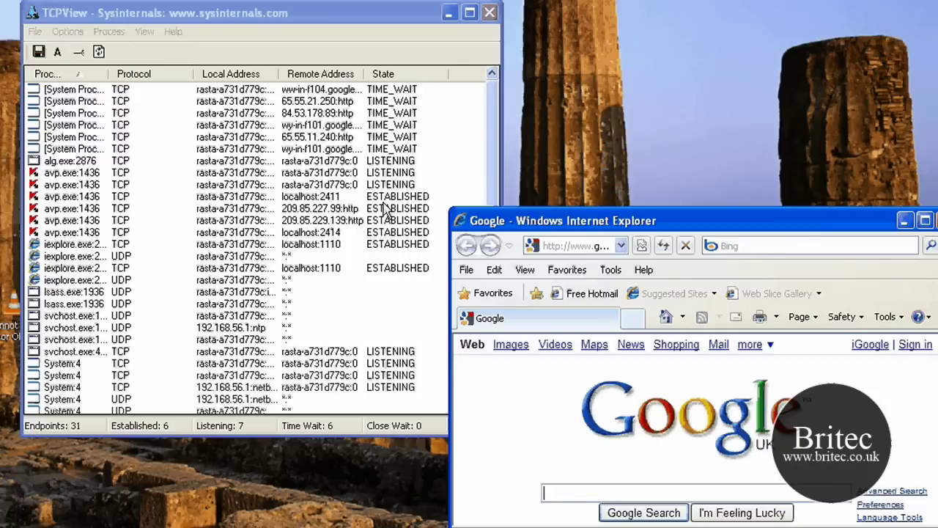
pyautogui.moveTo(658, 223); pyautogui.dragTo(220, 284)
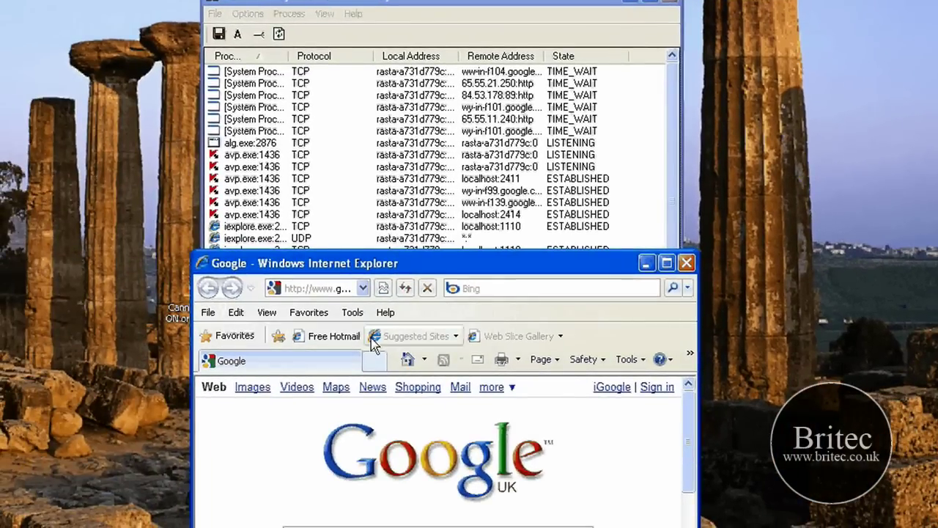
pyautogui.click(647, 263)
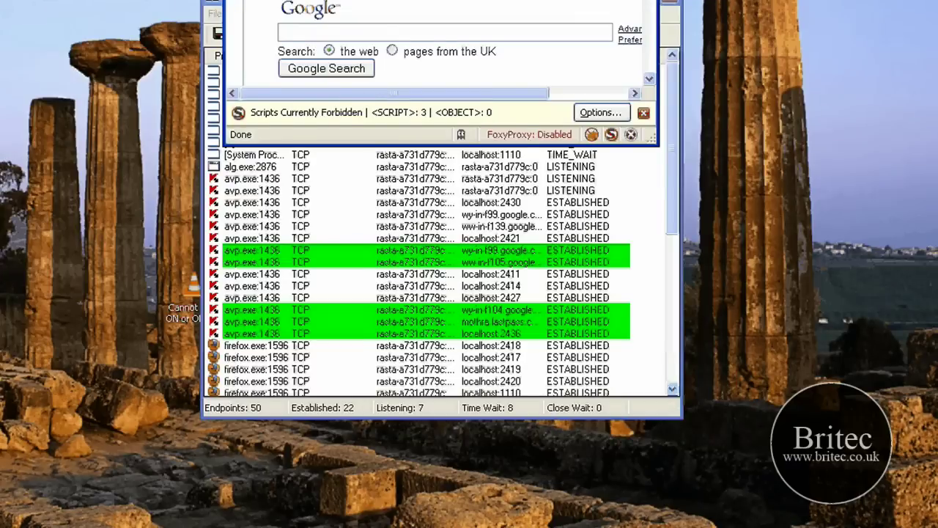
# Resize the Firefox window to uncover TCPView and examine the listed connections down to the System entries
pyautogui.moveTo(657, 143); pyautogui.dragTo(637, 55)
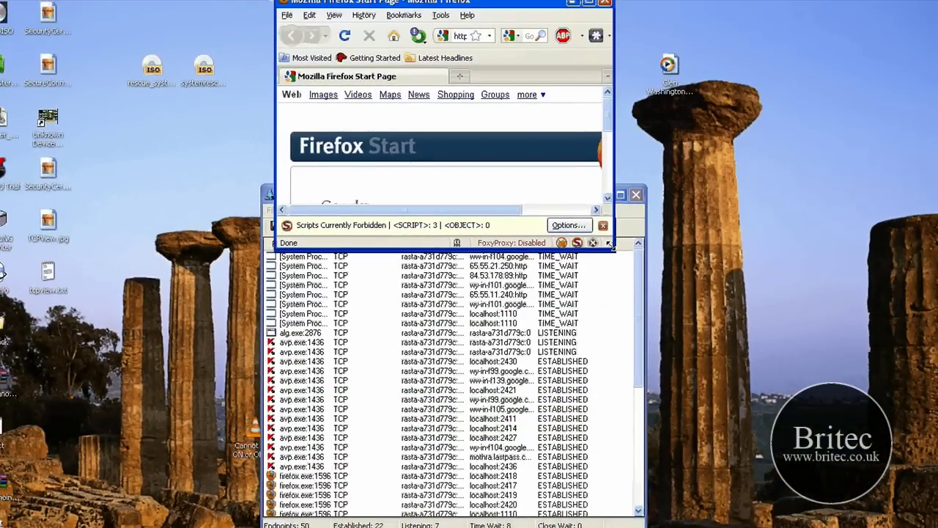
pyautogui.moveTo(610, 244); pyautogui.dragTo(627, 208)
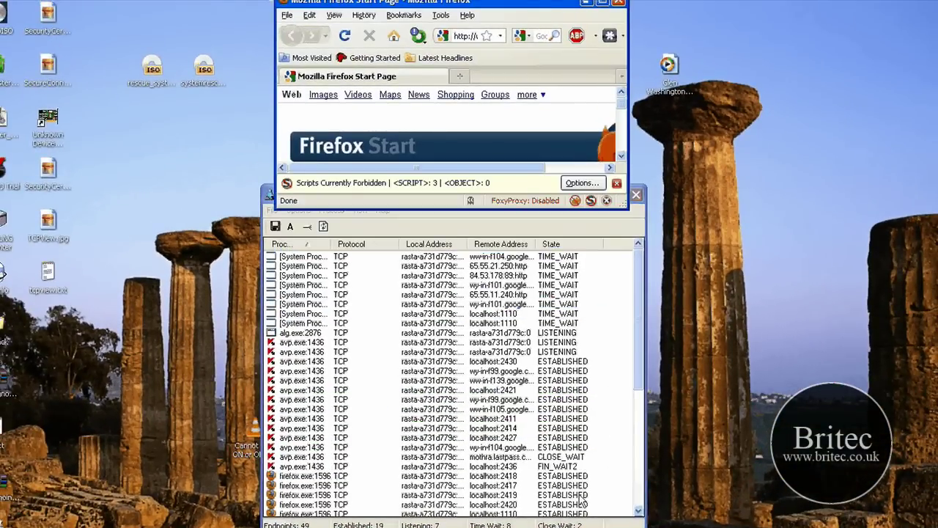
pyautogui.moveTo(639, 361); pyautogui.dragTo(639, 396)
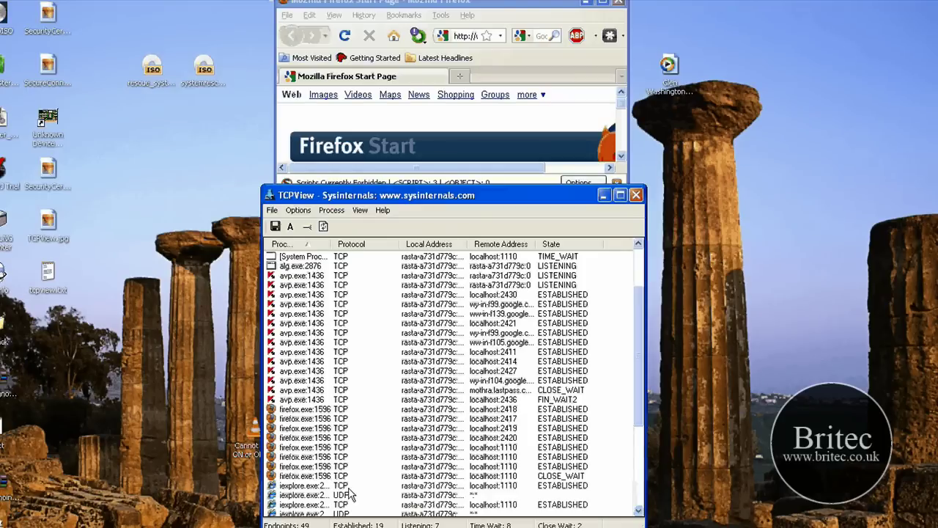
pyautogui.moveTo(642, 353); pyautogui.dragTo(643, 408)
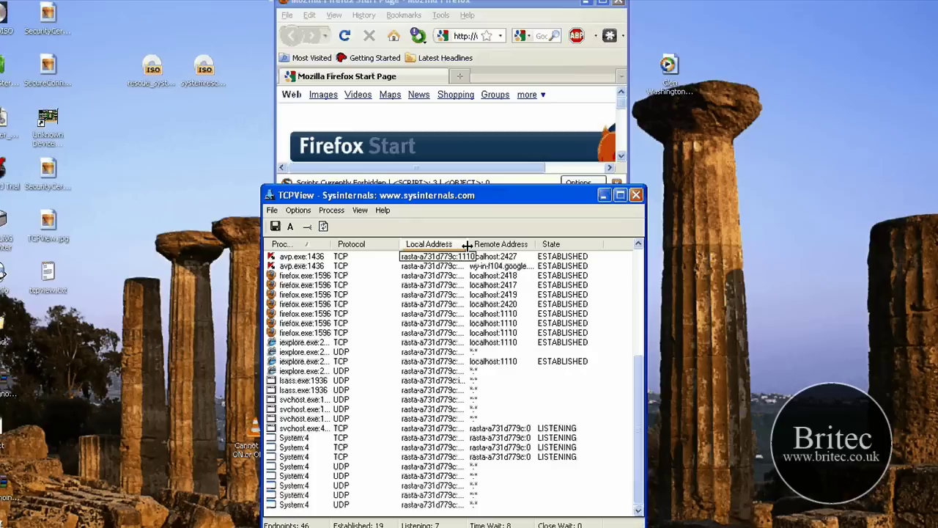
# Widen TCPView's Local Address column to show the port numbers and close Firefox
pyautogui.moveTo(467, 245)
pyautogui.mouseDown()
pyautogui.moveTo(505, 256)
pyautogui.moveTo(481, 257)
pyautogui.mouseUp()
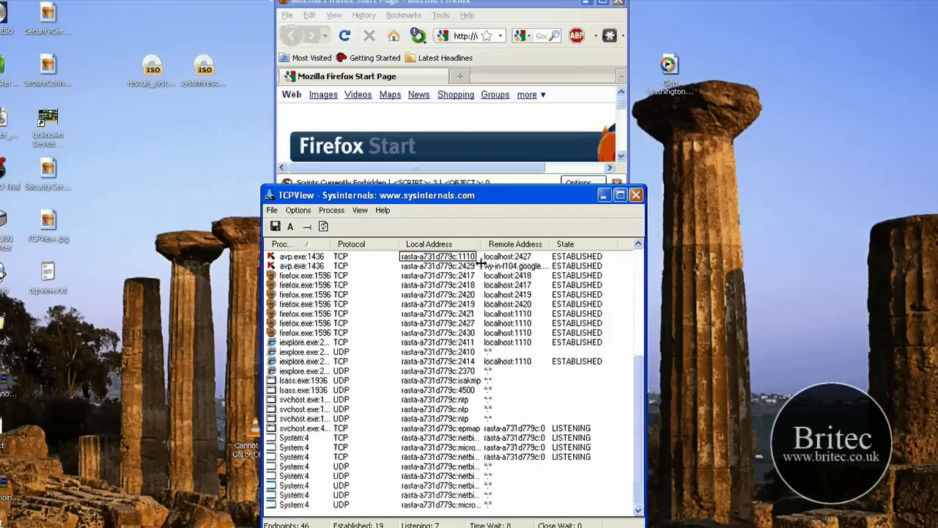
pyautogui.click(332, 211)
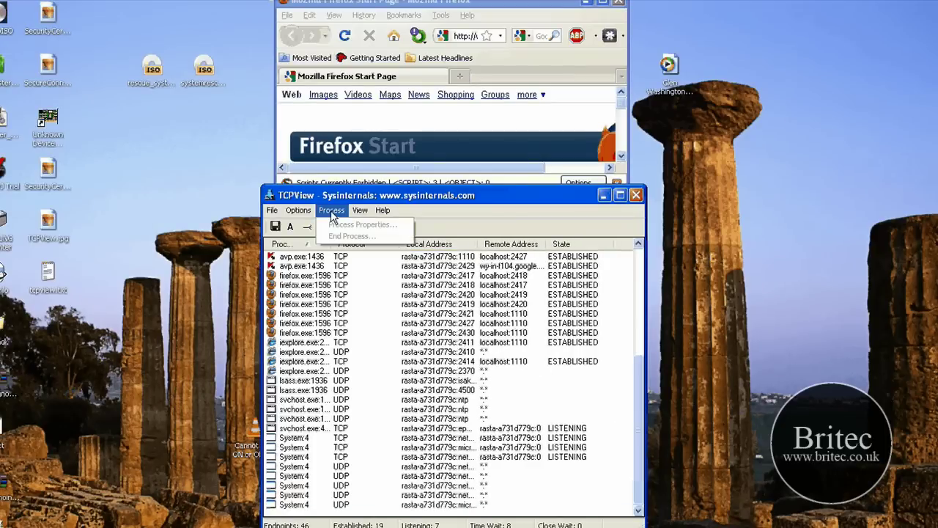
pyautogui.press('Left')
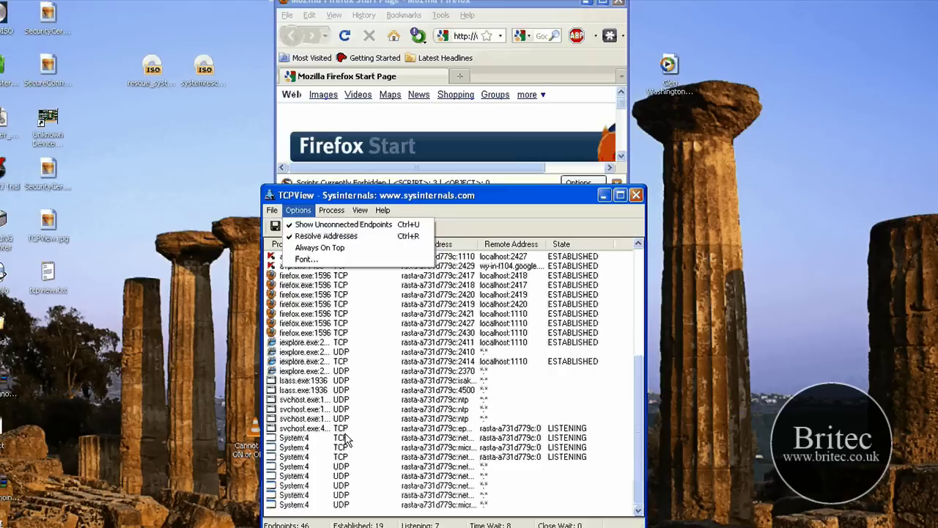
pyautogui.click(544, 141)
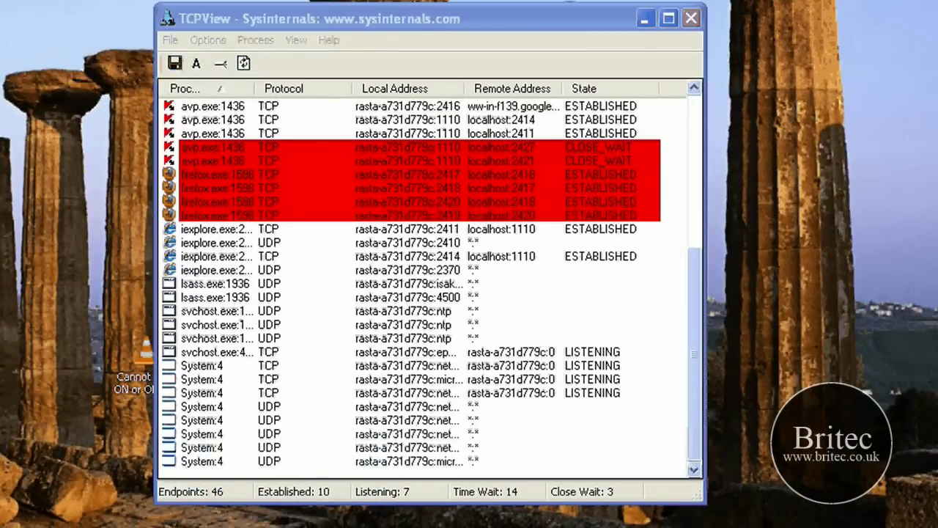
# Open a command prompt by running cmd and list the active connections with their programs using netstat -b
pyautogui.press('super+r')
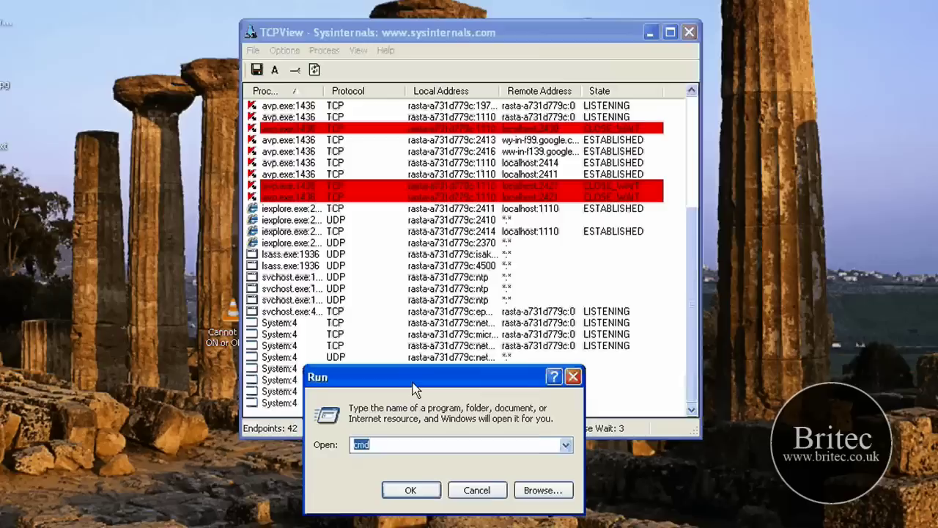
pyautogui.click(419, 487)
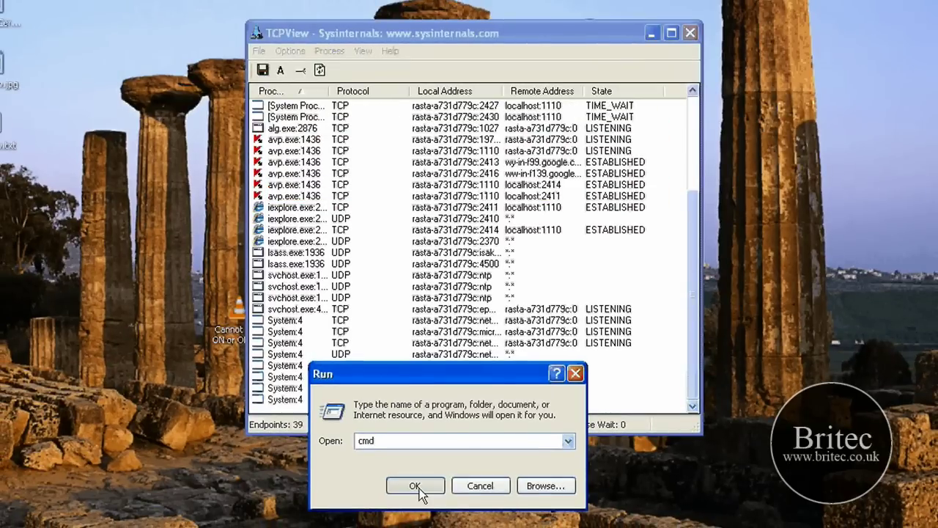
pyautogui.click(416, 486)
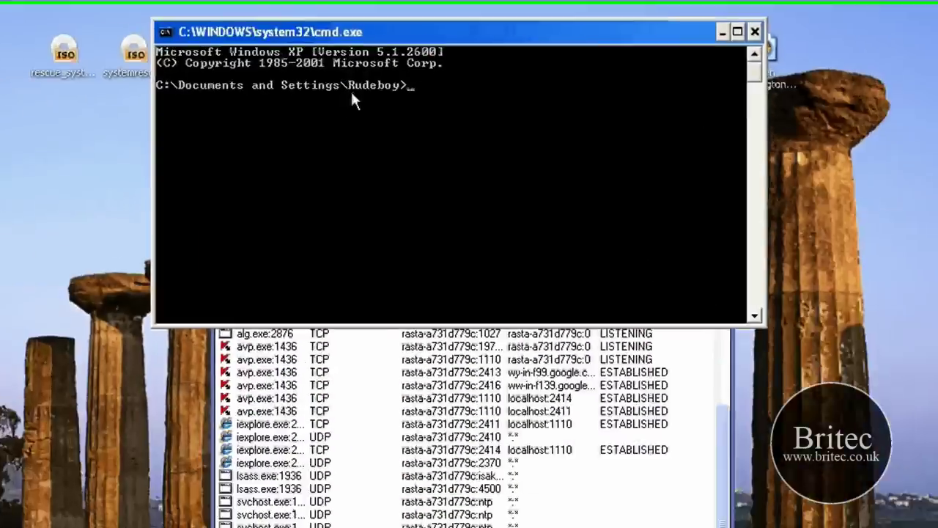
pyautogui.write('n')
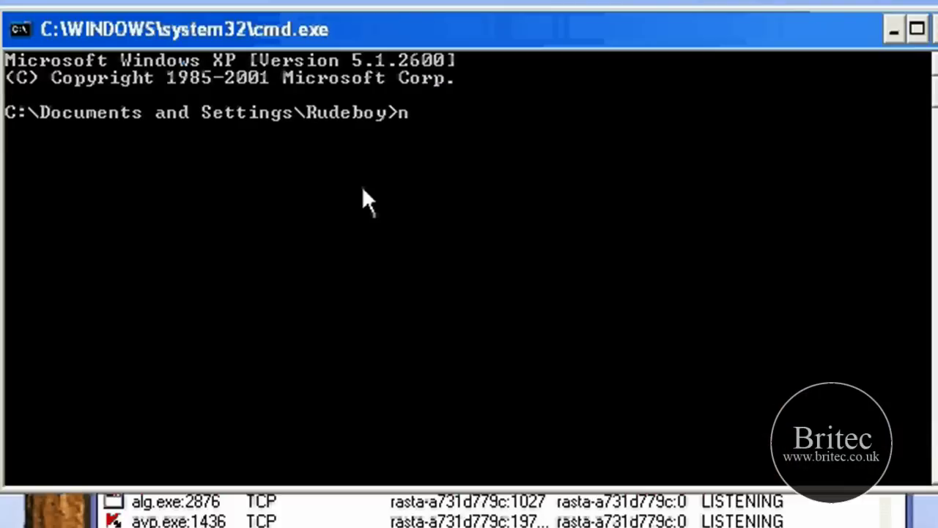
pyautogui.write('etstat -')
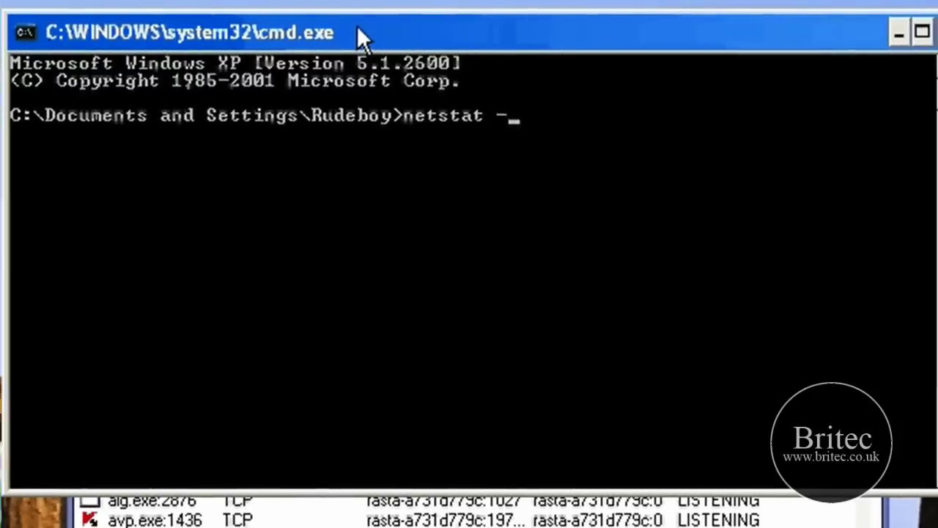
pyautogui.moveTo(355, 25); pyautogui.dragTo(338, 18)
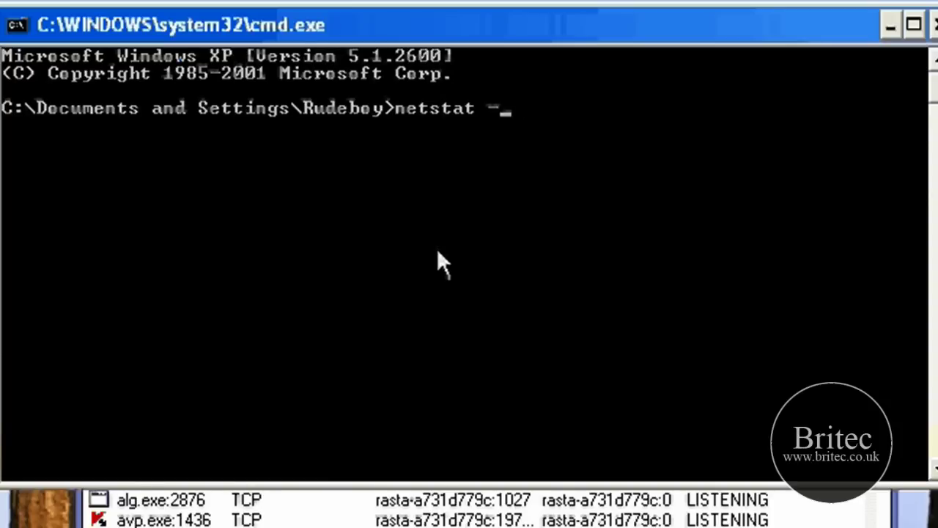
pyautogui.write('b')
pyautogui.press('Return')
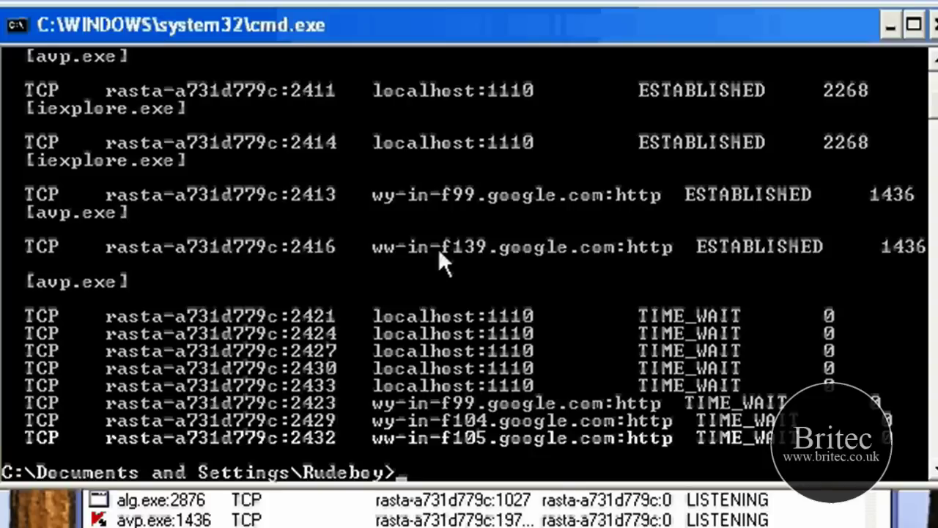
# Review the netstat output and rerun the command as netstat -b 2 to refresh it every two seconds
pyautogui.scroll(4, 601, 378)
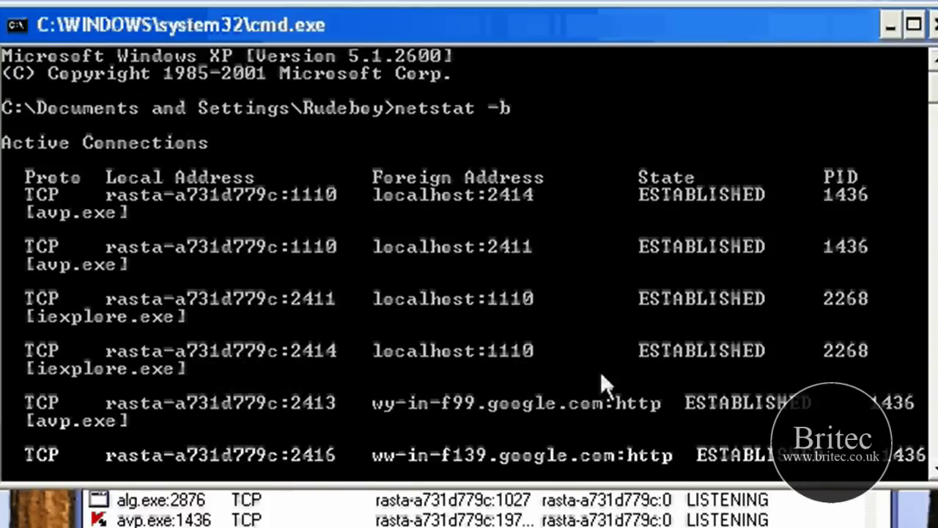
pyautogui.scroll(-3, 600, 371)
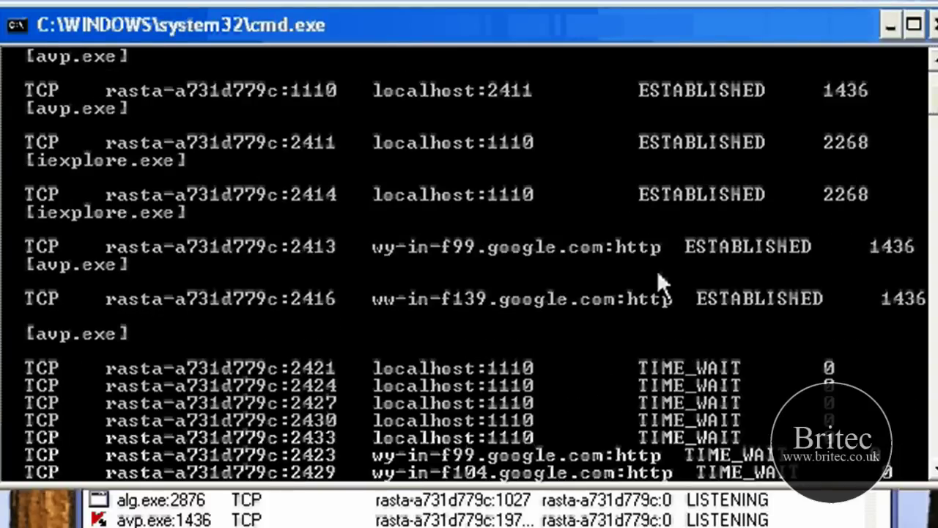
pyautogui.scroll(-3, 620, 330)
pyautogui.write('netstat -b')
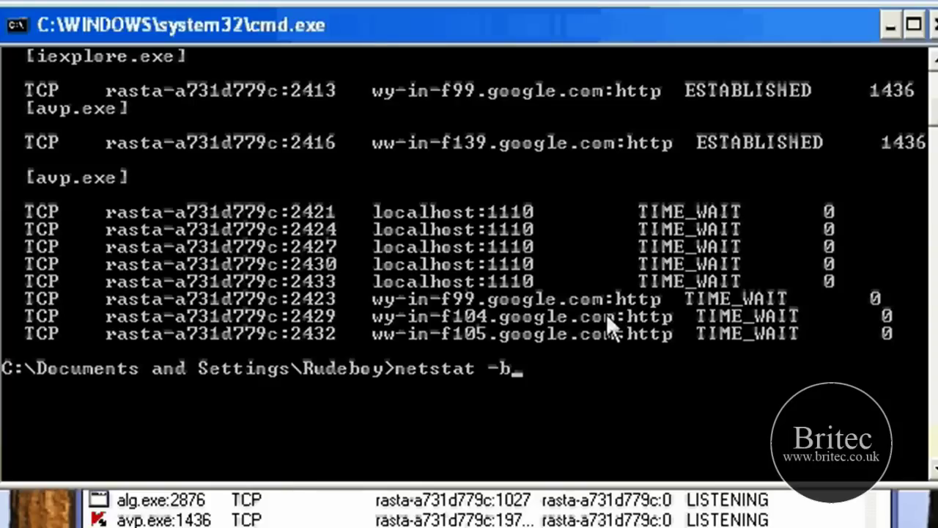
pyautogui.write(' 2')
pyautogui.press('Return')
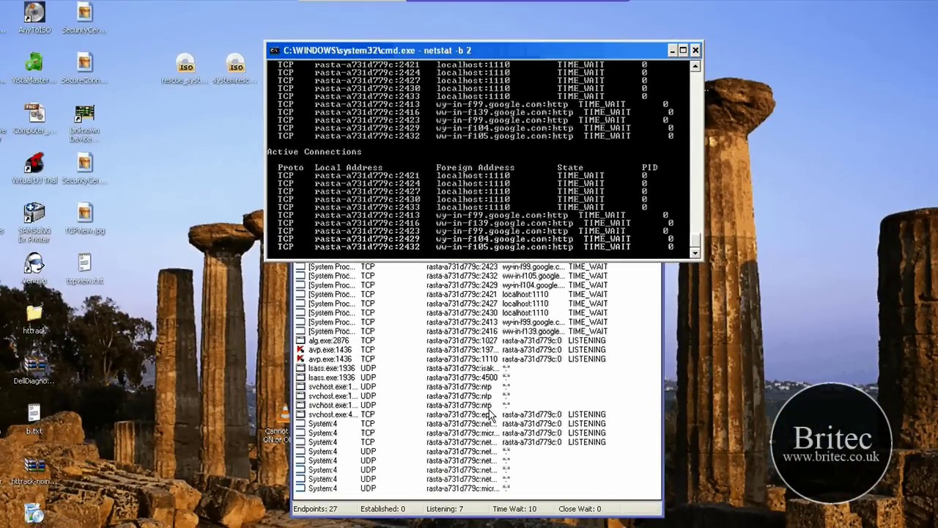
# Switch back to TCPView and select the first lsass.exe UDP endpoint
pyautogui.click(465, 367)
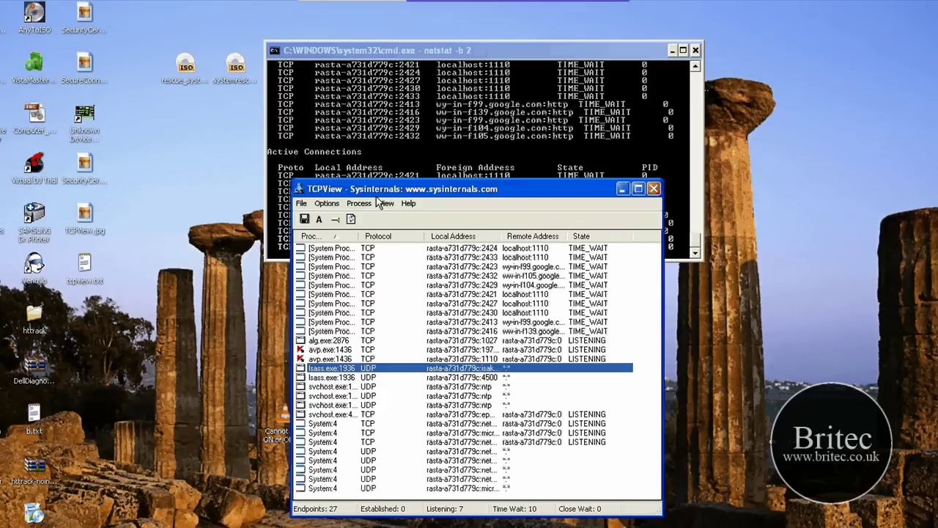